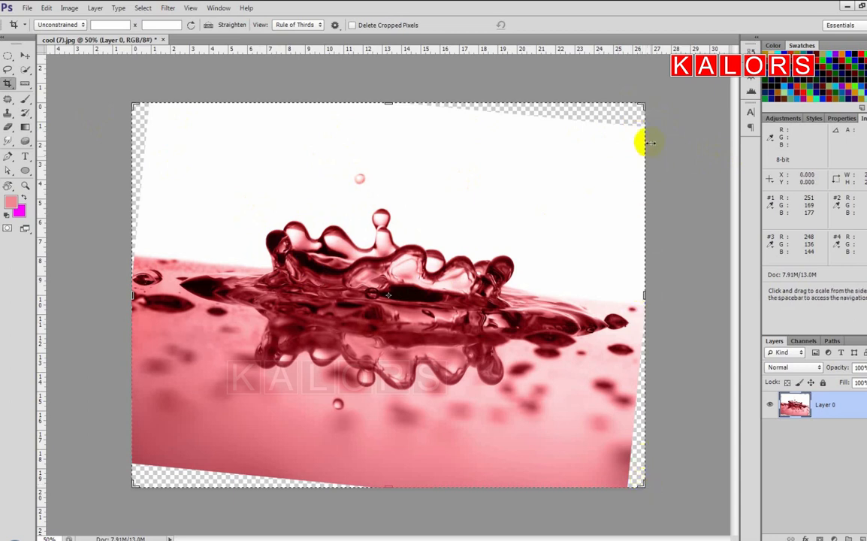
- Crop the photo without a fixed ratio to a small area around the crest and droplet of the splash
{"action": "left_click_drag", "start_coordinate": [639, 107], "coordinate": [540, 145]}
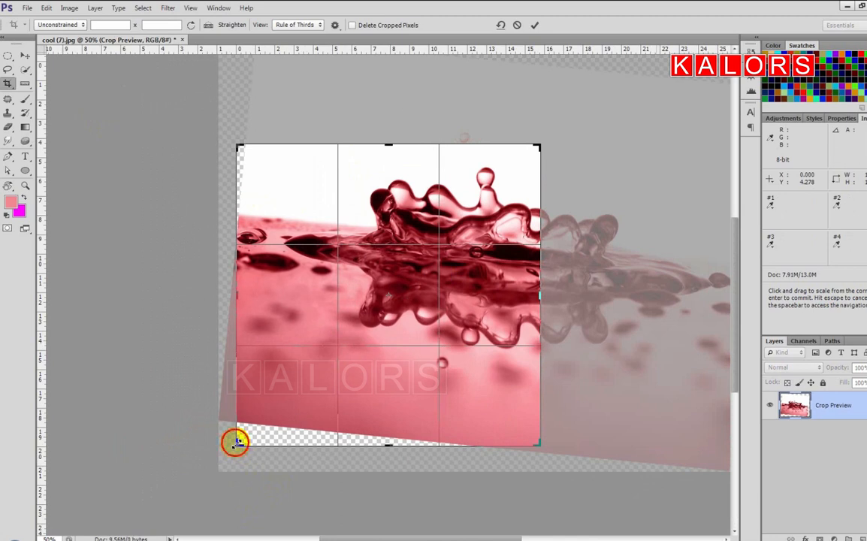
{"action": "left_click_drag", "start_coordinate": [235, 442], "coordinate": [314, 358]}
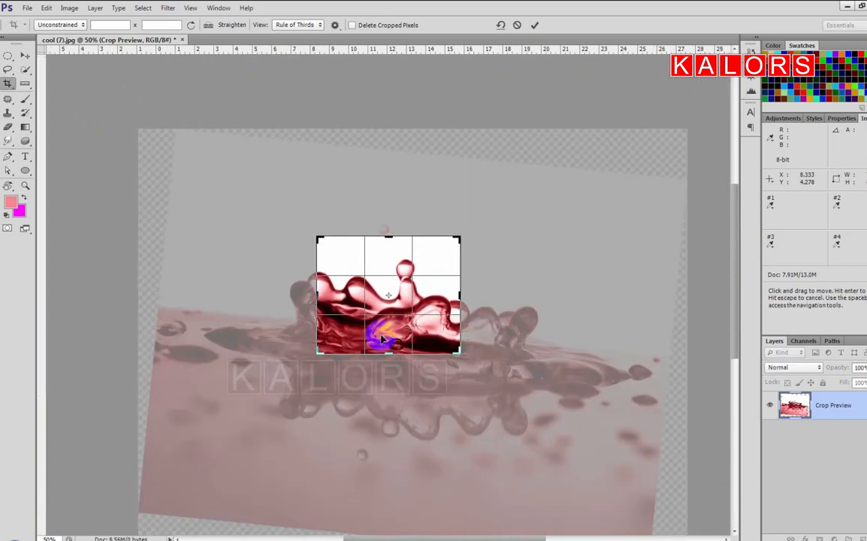
{"action": "left_click_drag", "start_coordinate": [391, 293], "coordinate": [373, 288]}
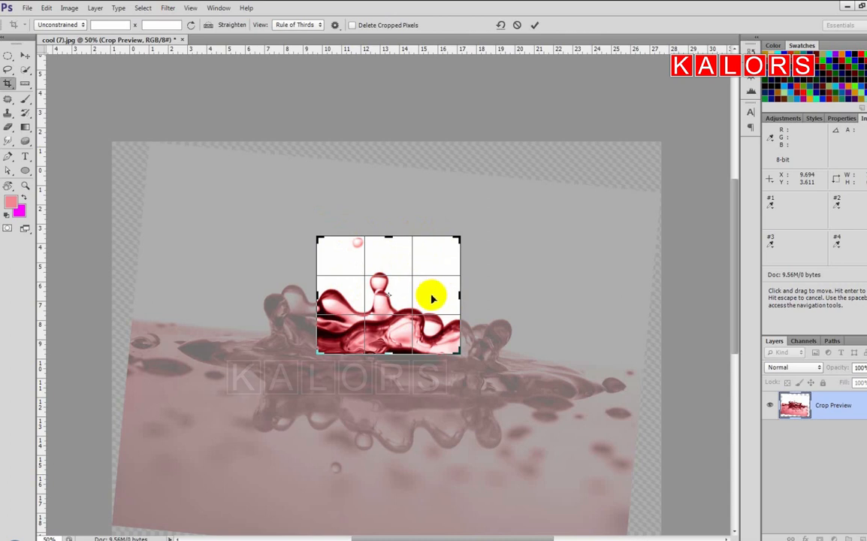
{"action": "key", "text": "Return"}
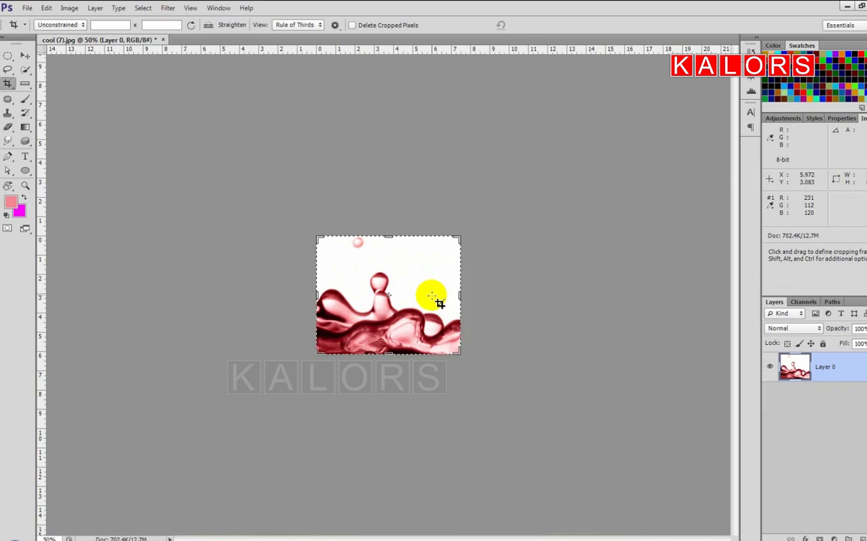
{"action": "left_click", "coordinate": [436, 299]}
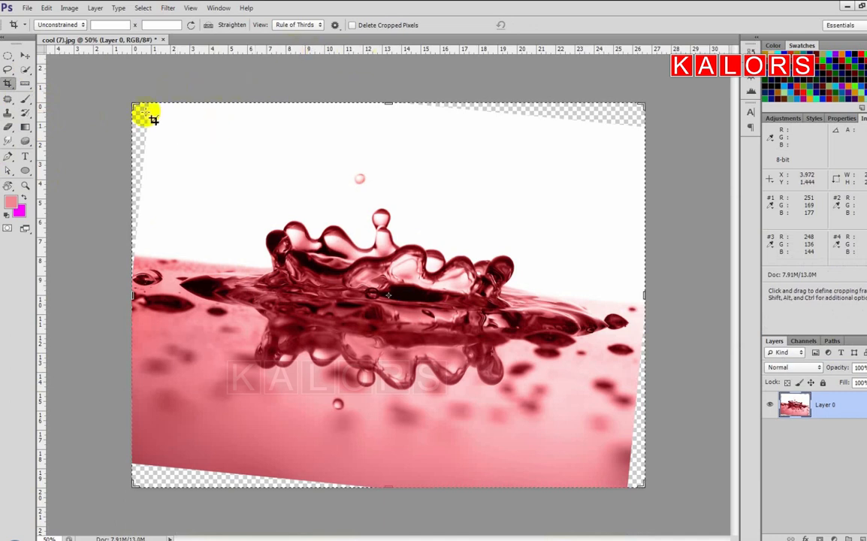
- Crop the photo at its Original Ratio to the area around the splash's right-hand part and reflection, and undo that crop
{"action": "left_click", "coordinate": [71, 27]}
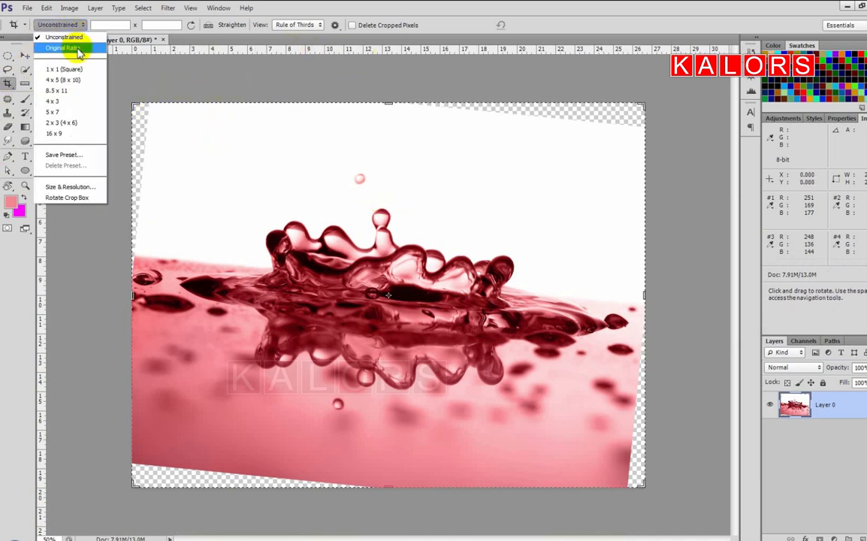
{"action": "left_click", "coordinate": [76, 48]}
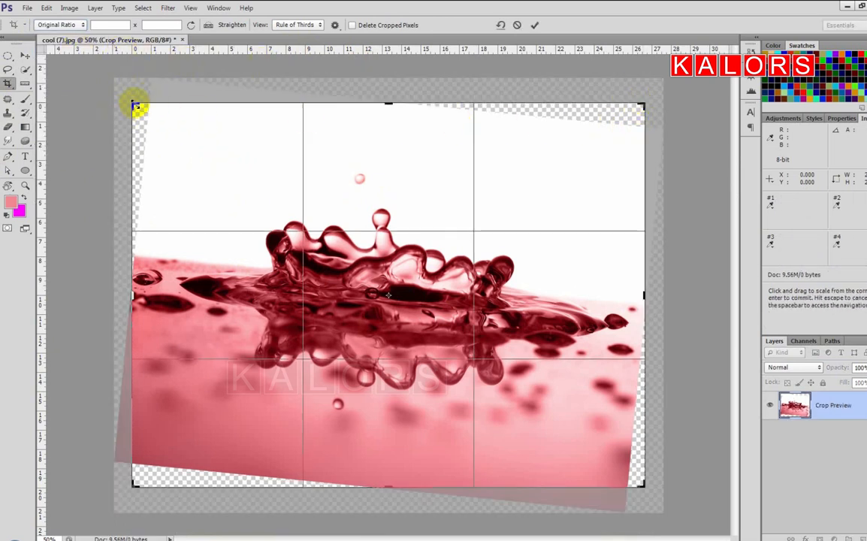
{"action": "left_click_drag", "start_coordinate": [139, 103], "coordinate": [234, 247]}
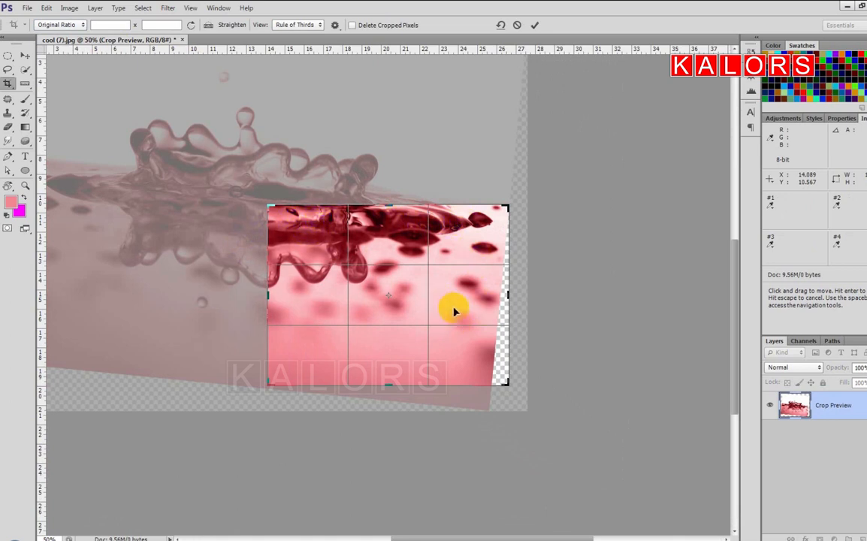
{"action": "left_click_drag", "start_coordinate": [454, 312], "coordinate": [523, 355]}
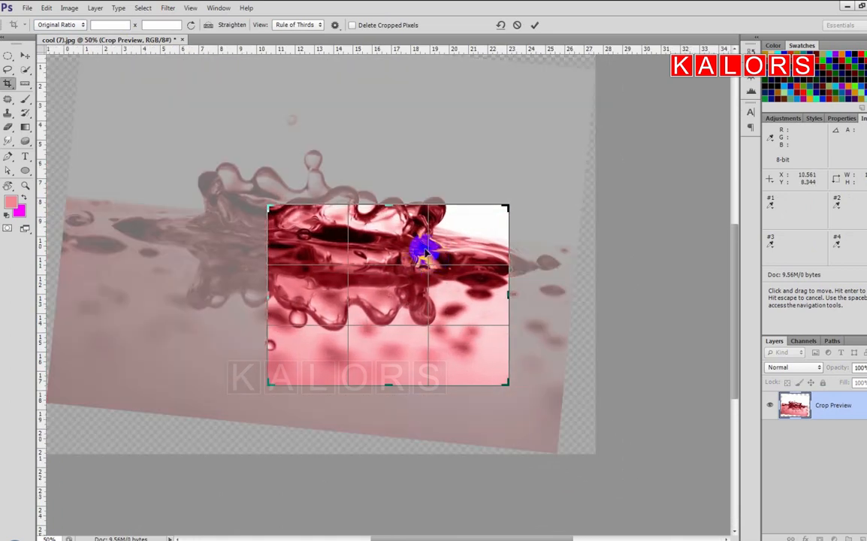
{"action": "left_click_drag", "start_coordinate": [424, 251], "coordinate": [425, 253]}
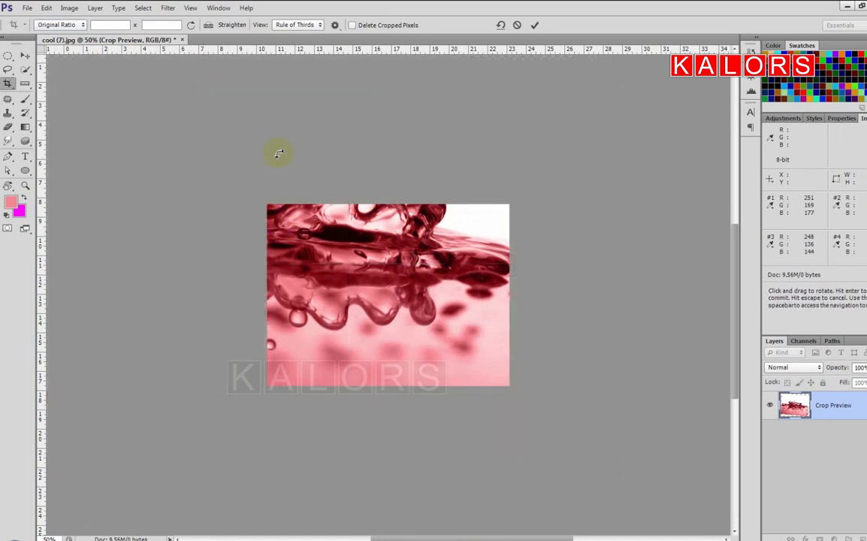
{"action": "key", "text": "Return"}
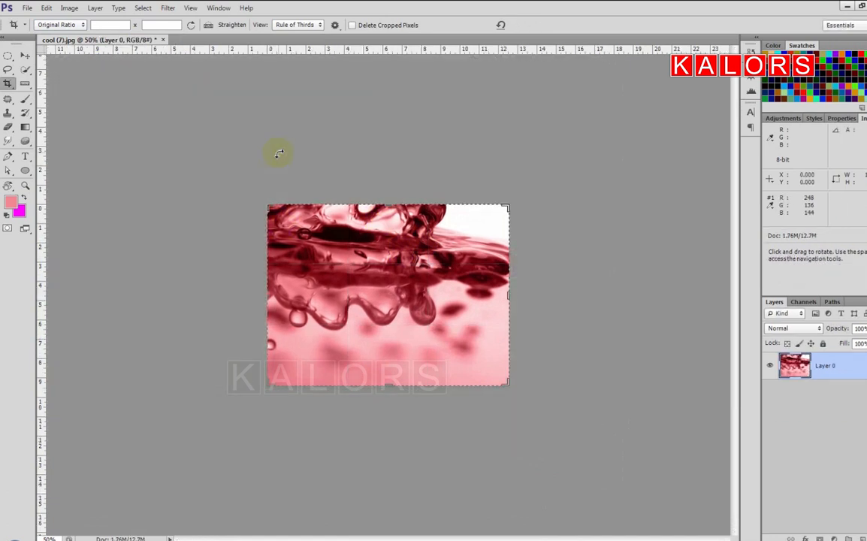
{"action": "key", "text": "ctrl+z"}
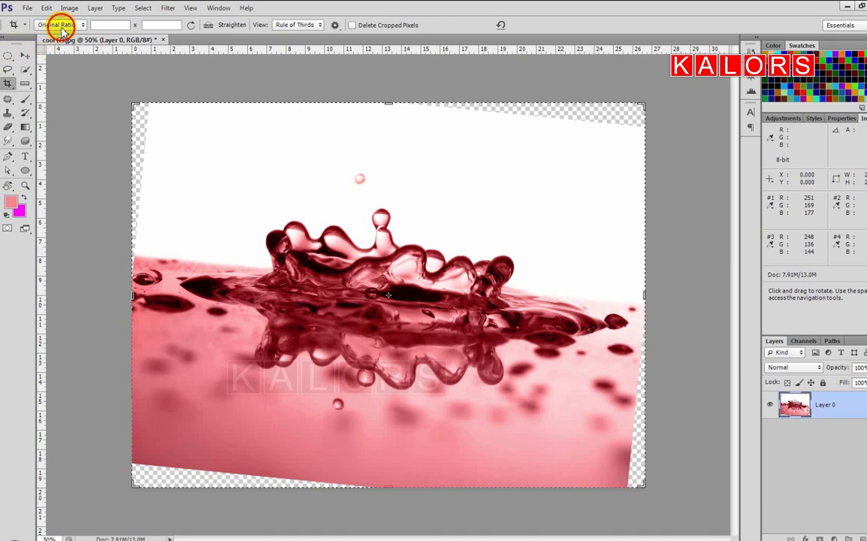
- Rotate the crop box to portrait orientation and back to landscape
{"action": "left_click", "coordinate": [62, 26]}
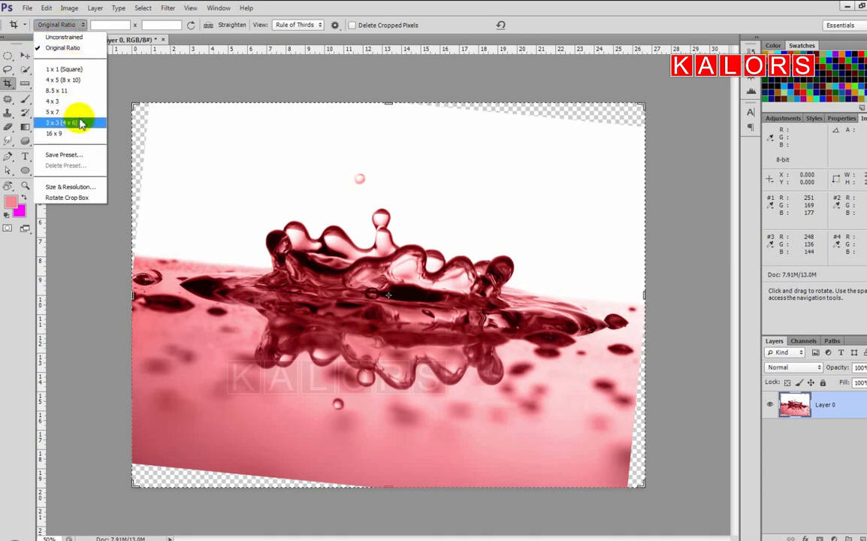
{"action": "left_click", "coordinate": [72, 198]}
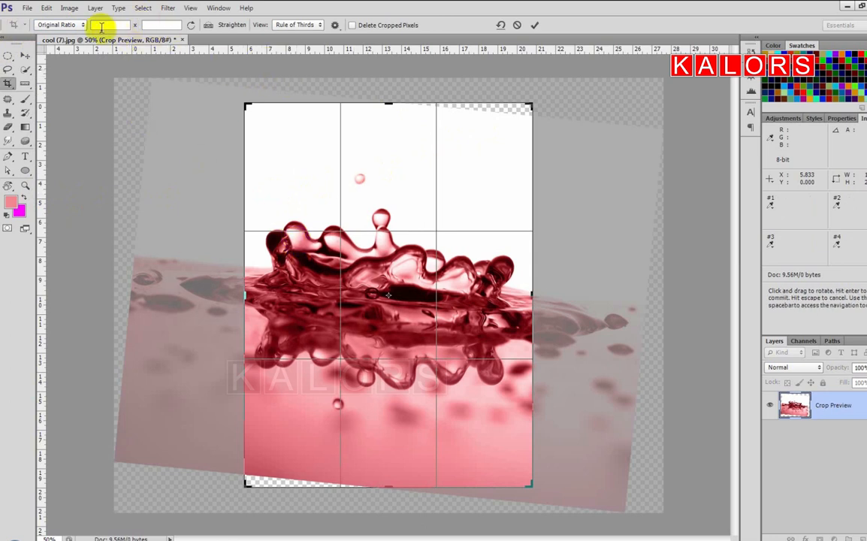
{"action": "left_click", "coordinate": [79, 24]}
{"action": "left_click", "coordinate": [75, 199]}
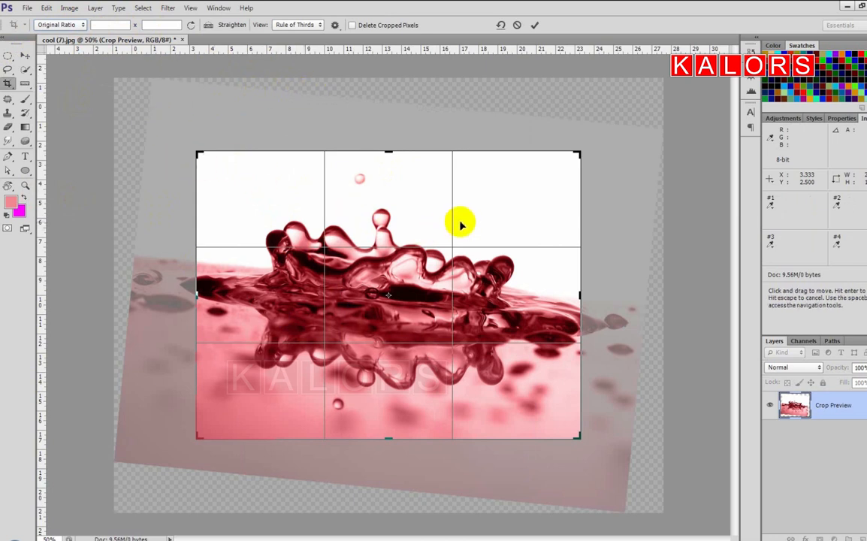
- Shrink the crop box to about 17.3 by 13 in and reposition the photo so it frames the splash and the droplets above it
{"action": "left_click_drag", "start_coordinate": [461, 225], "coordinate": [485, 191]}
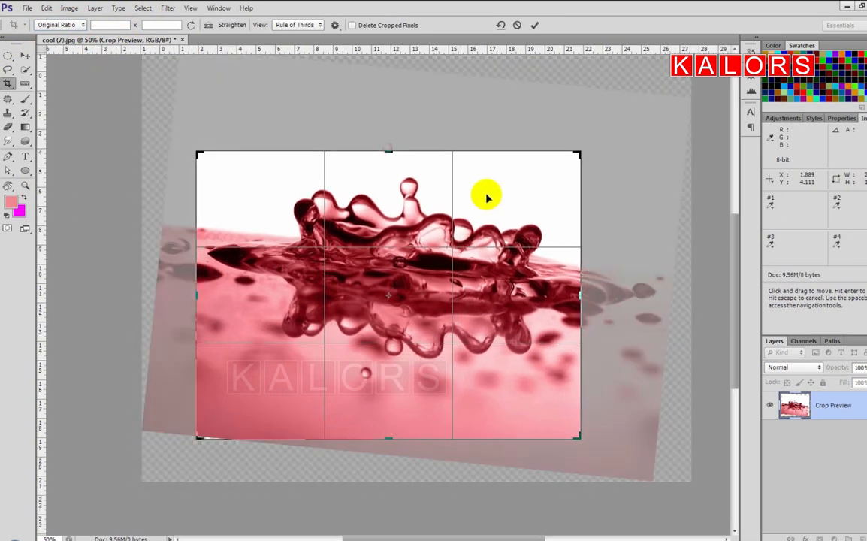
{"action": "left_click_drag", "start_coordinate": [578, 154], "coordinate": [548, 167]}
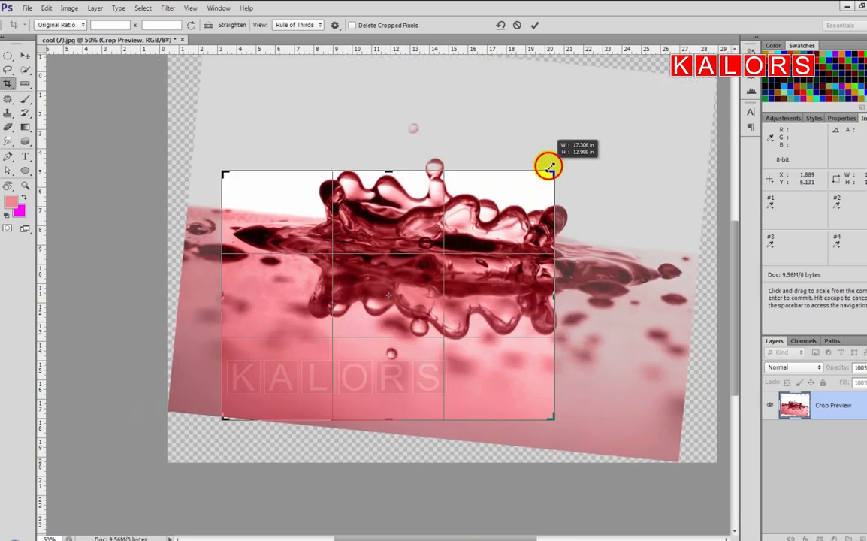
{"action": "left_click_drag", "start_coordinate": [410, 306], "coordinate": [408, 384]}
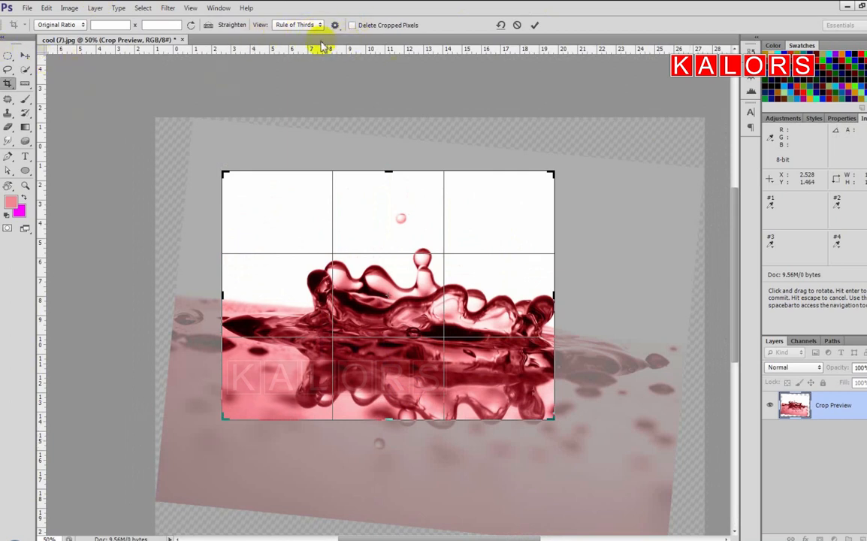
- Set the crop size to 6 in wide by 4 in high at 200 pixels/inch and apply the crop
{"action": "left_click", "coordinate": [83, 24]}
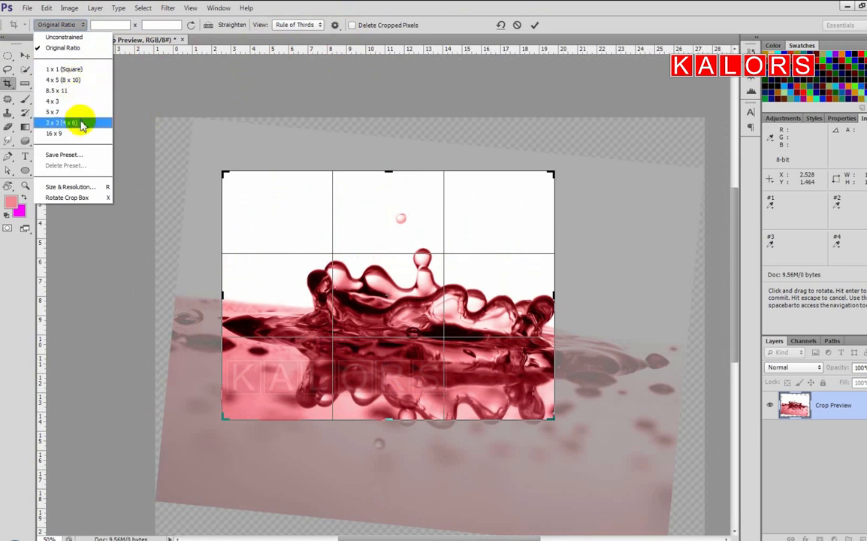
{"action": "left_click", "coordinate": [91, 187]}
{"action": "left_click_drag", "start_coordinate": [445, 149], "coordinate": [515, 148]}
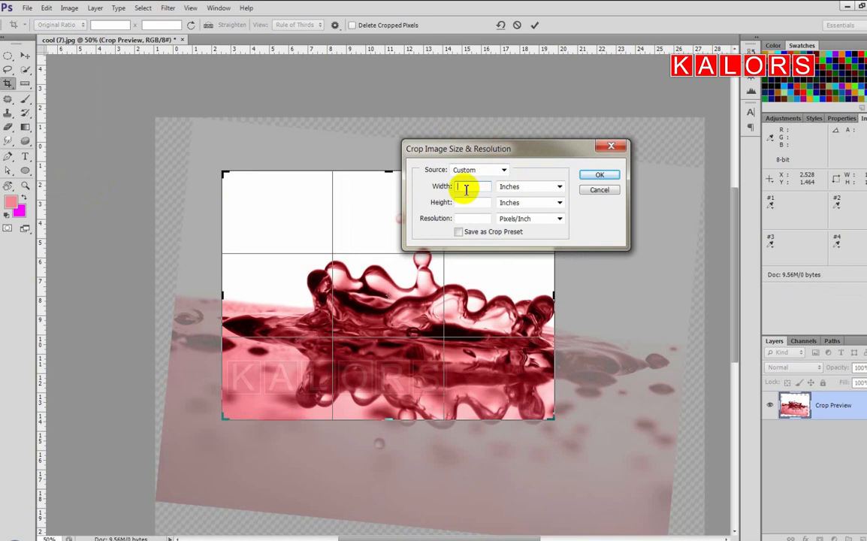
{"action": "left_click", "coordinate": [466, 190]}
{"action": "type", "text": "69"}
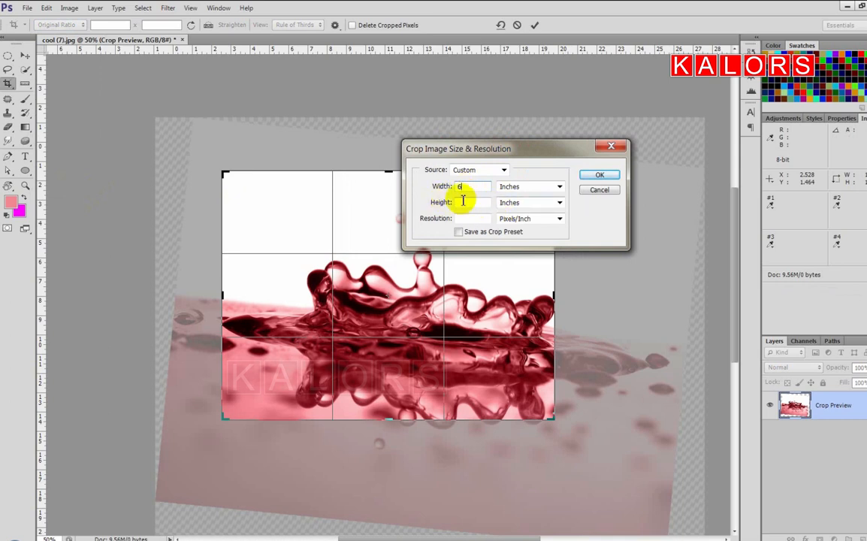
{"action": "left_click", "coordinate": [463, 201]}
{"action": "type", "text": "4"}
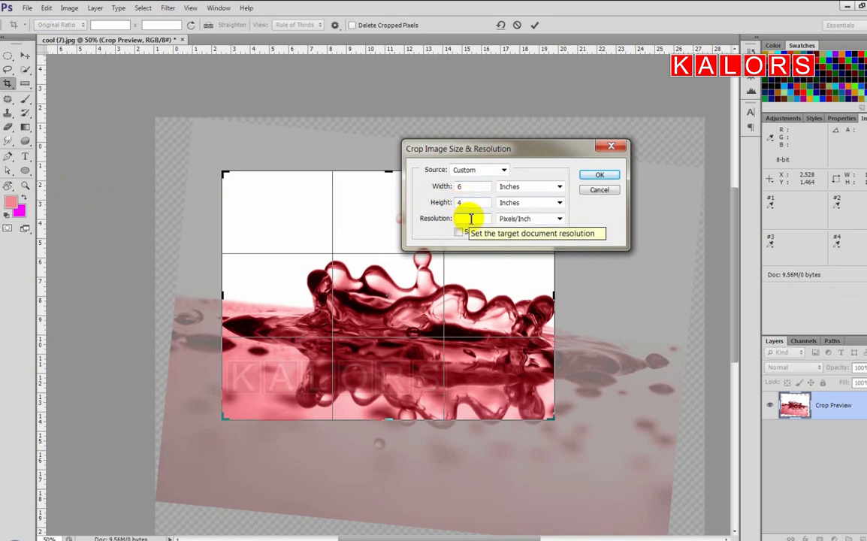
{"action": "left_click", "coordinate": [470, 218]}
{"action": "type", "text": "2"}
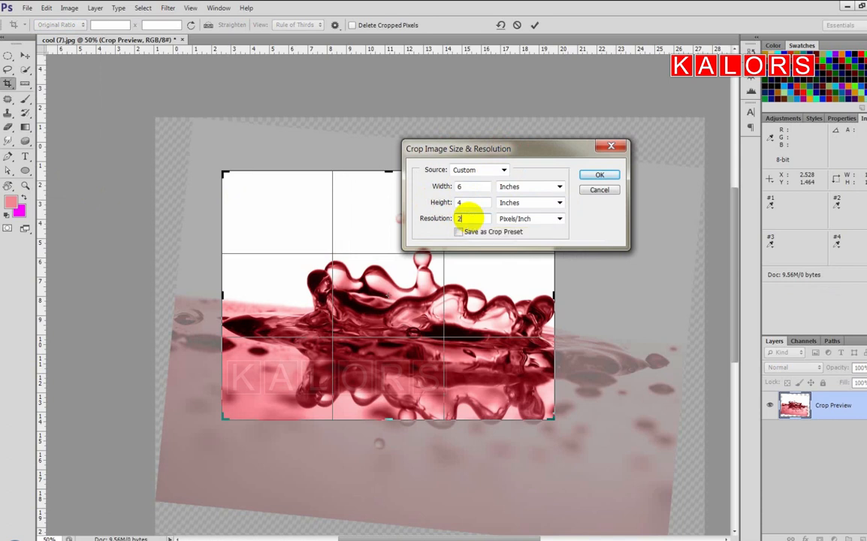
{"action": "type", "text": "00"}
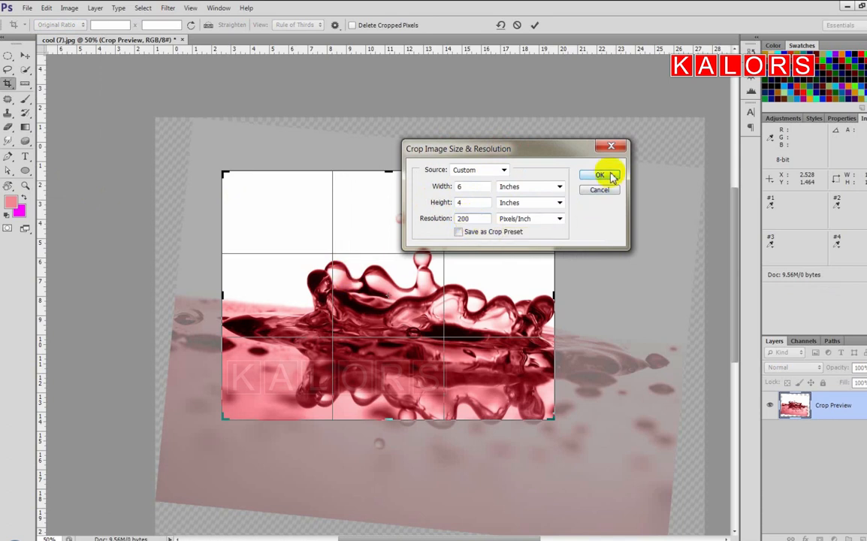
{"action": "left_click", "coordinate": [600, 175]}
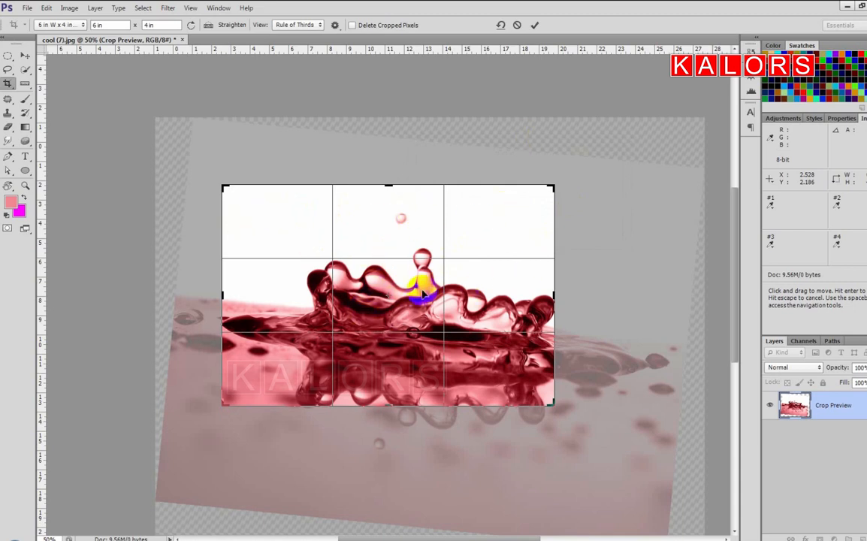
{"action": "left_click", "coordinate": [535, 26]}
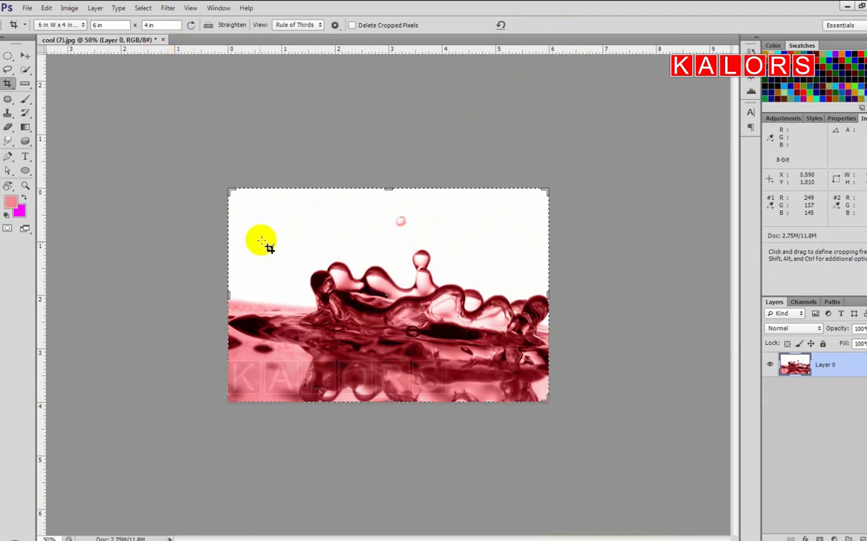
- Check the cropped image's pixel dimensions, document size and resolution, leaving them unmodified
{"action": "left_click", "coordinate": [67, 10]}
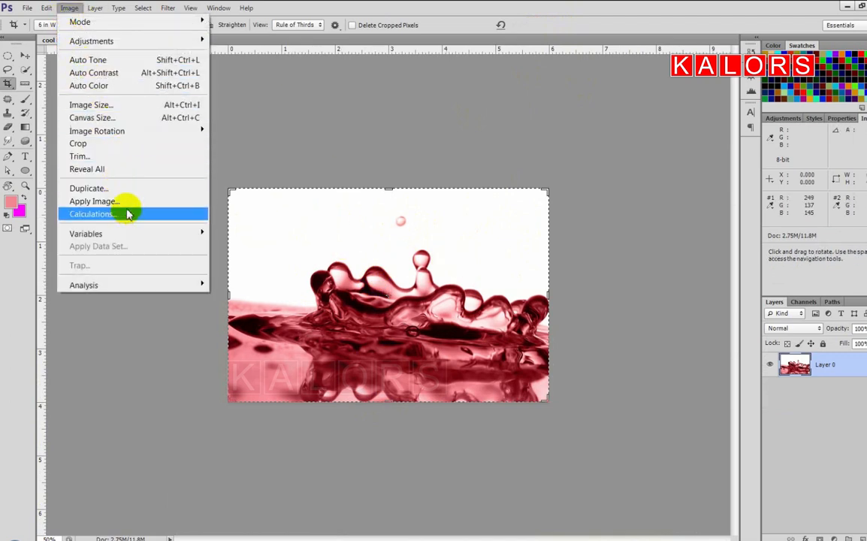
{"action": "left_click", "coordinate": [110, 106]}
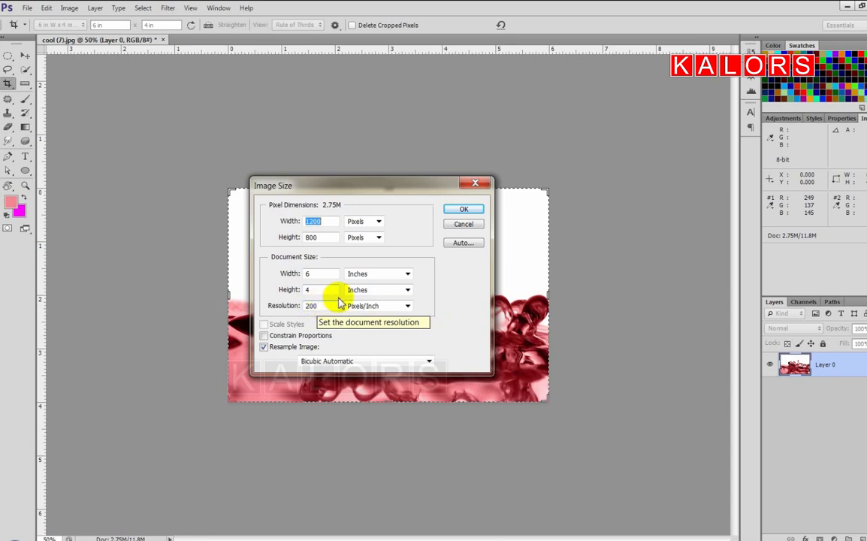
{"action": "left_click", "coordinate": [465, 225]}
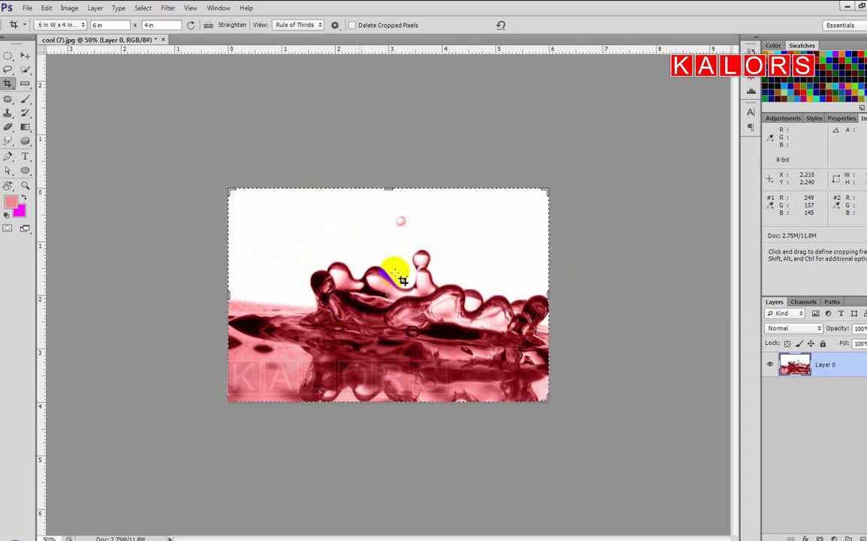
- Undo the 6 by 4 in crop and check the restored image's dimensions and resolution
{"action": "key", "text": "ctrl+z"}
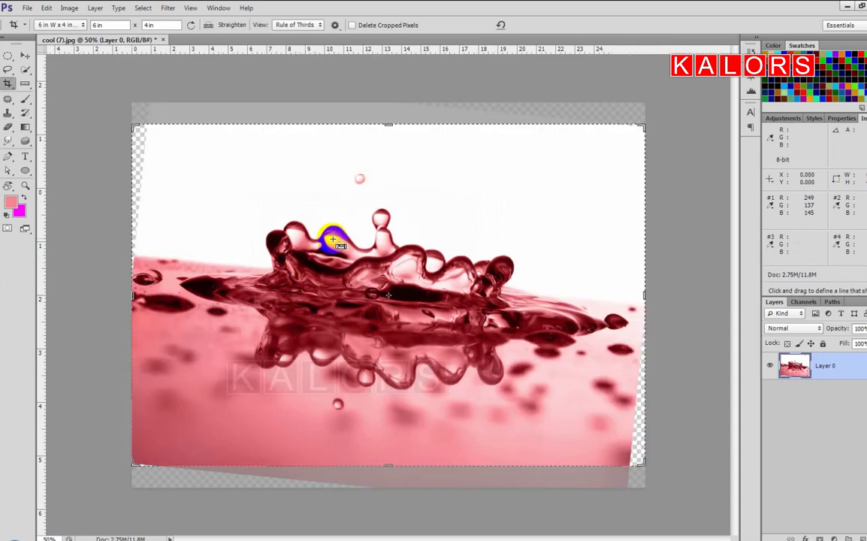
{"action": "left_click", "coordinate": [69, 8]}
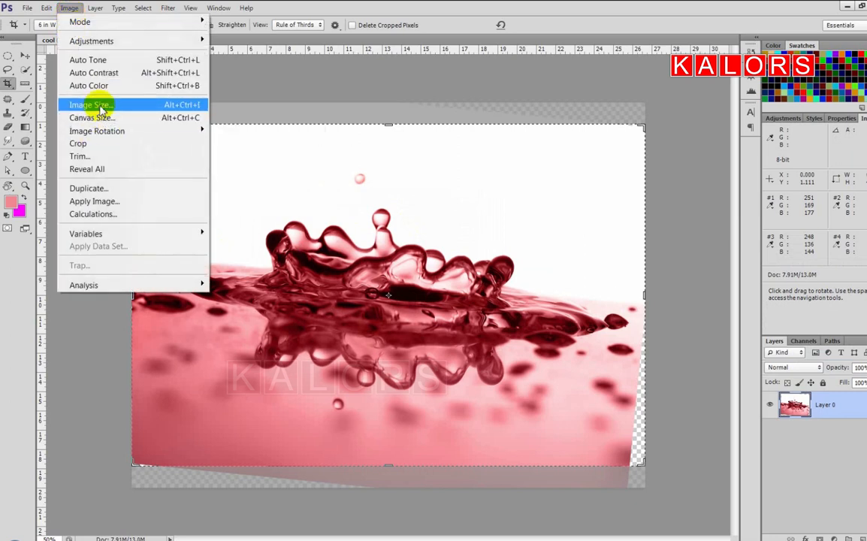
{"action": "left_click", "coordinate": [92, 105]}
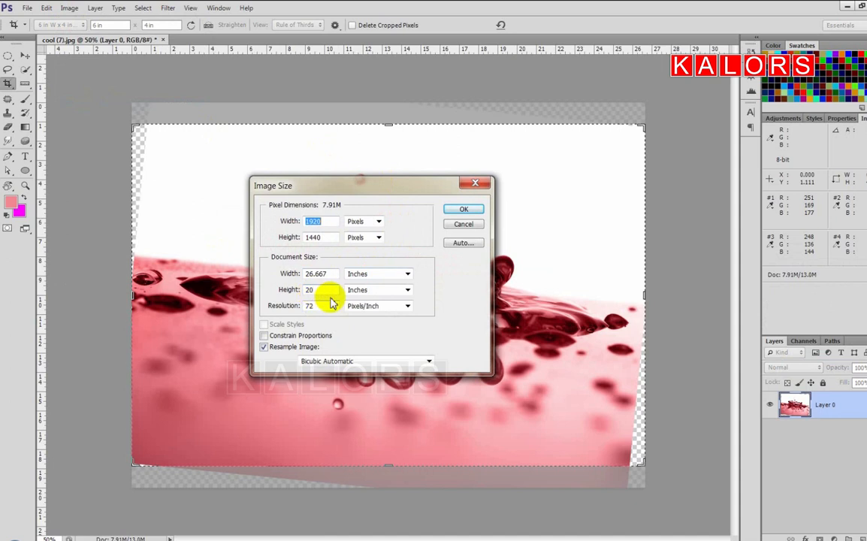
{"action": "left_click", "coordinate": [461, 225]}
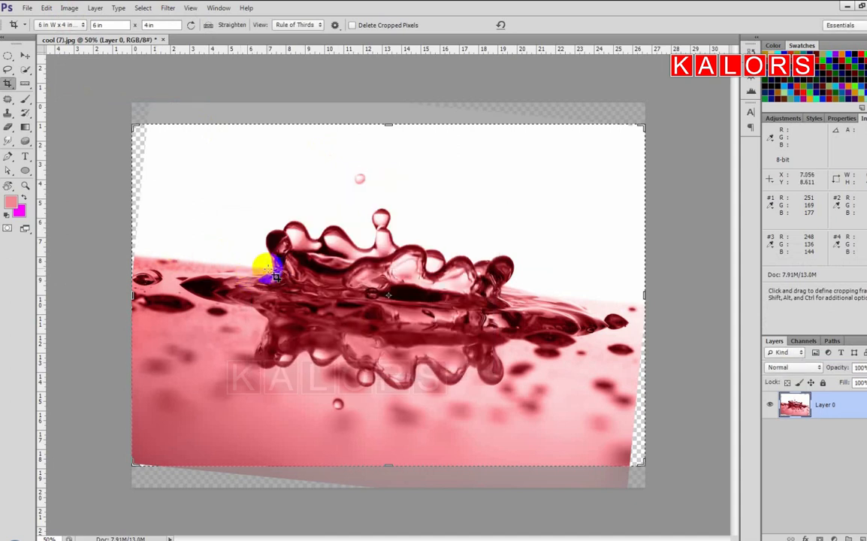